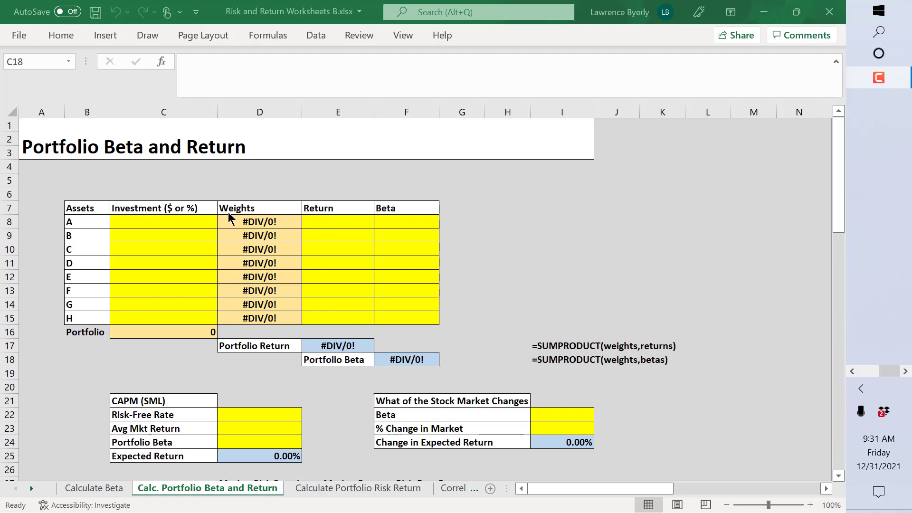
Step: Enter asset A's investment 30000, return 12% and beta 1.45 in row 8
{"action": "left_click", "coordinate": [176, 219]}
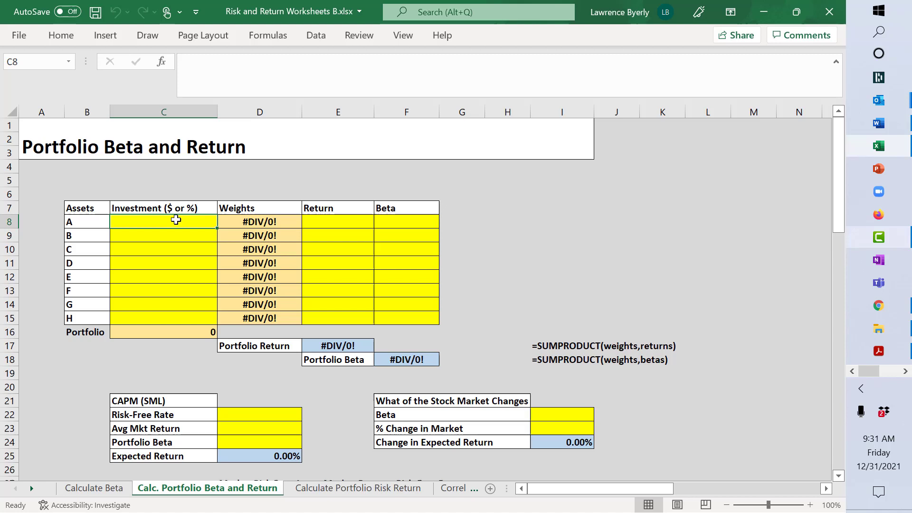
{"action": "type", "text": "30000"}
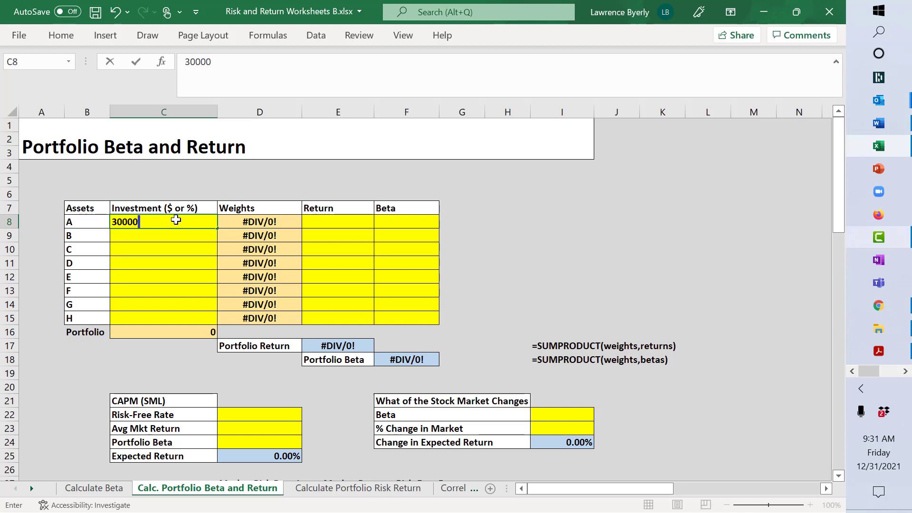
{"action": "key", "text": "Tab"}
{"action": "key", "text": "Tab"}
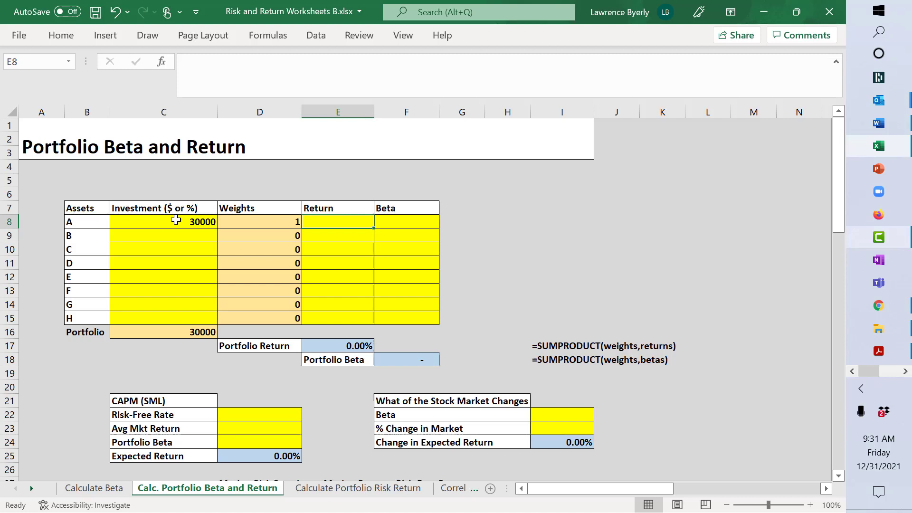
{"action": "type", "text": "12%"}
{"action": "key", "text": "Tab"}
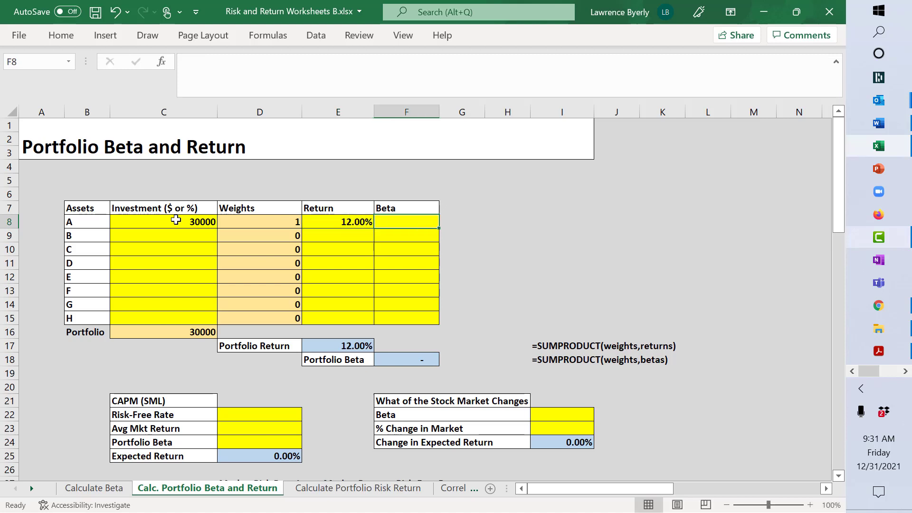
{"action": "type", "text": "1.45"}
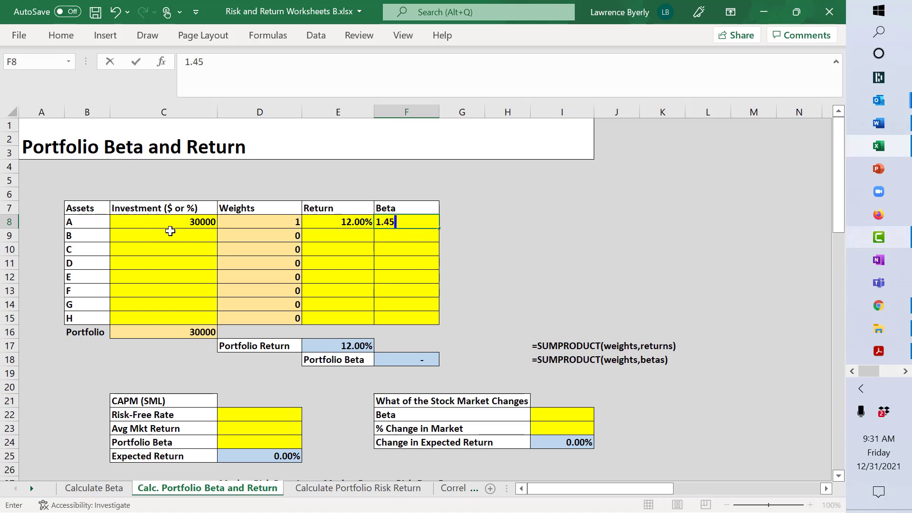
Step: Enter asset B's investment 15000, return 10% and beta 1.15 in row 9
{"action": "left_click", "coordinate": [177, 237]}
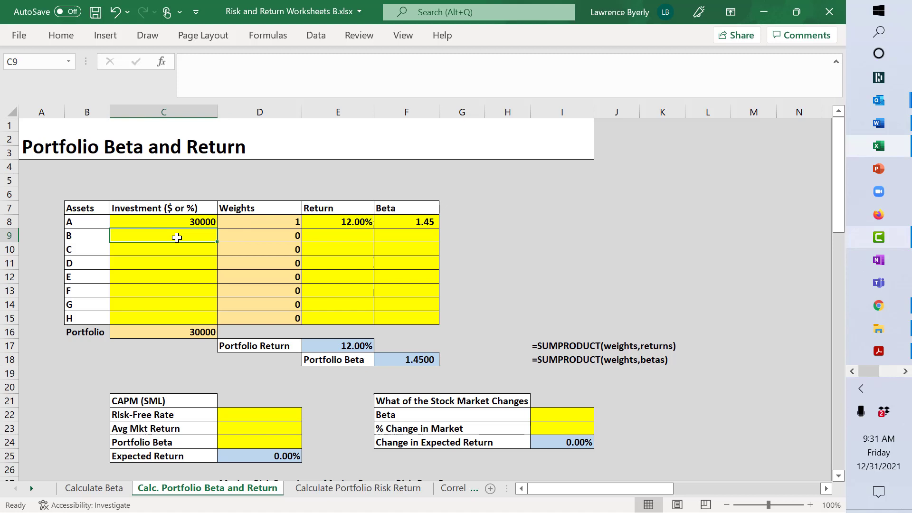
{"action": "type", "text": "14"}
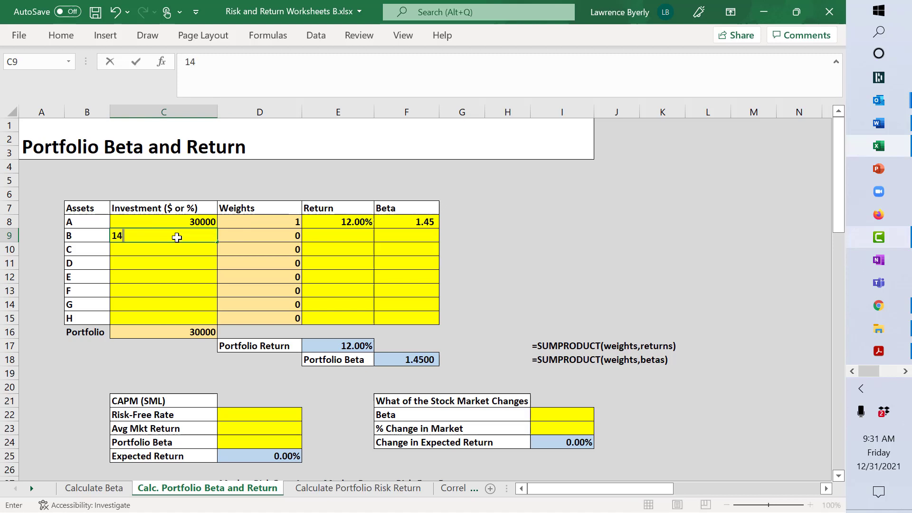
{"action": "key", "text": "BackSpace"}
{"action": "type", "text": "5000"}
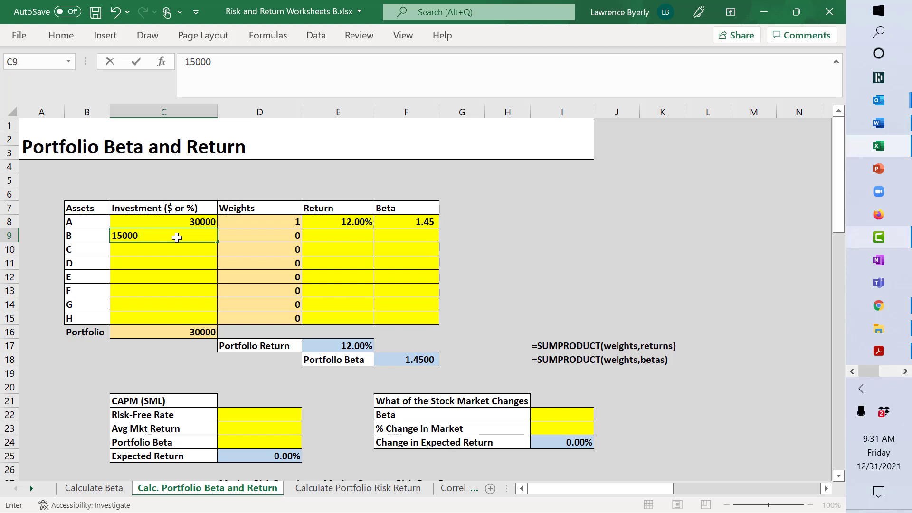
{"action": "key", "text": "Tab"}
{"action": "key", "text": "Tab"}
{"action": "key", "text": "shift+Tab"}
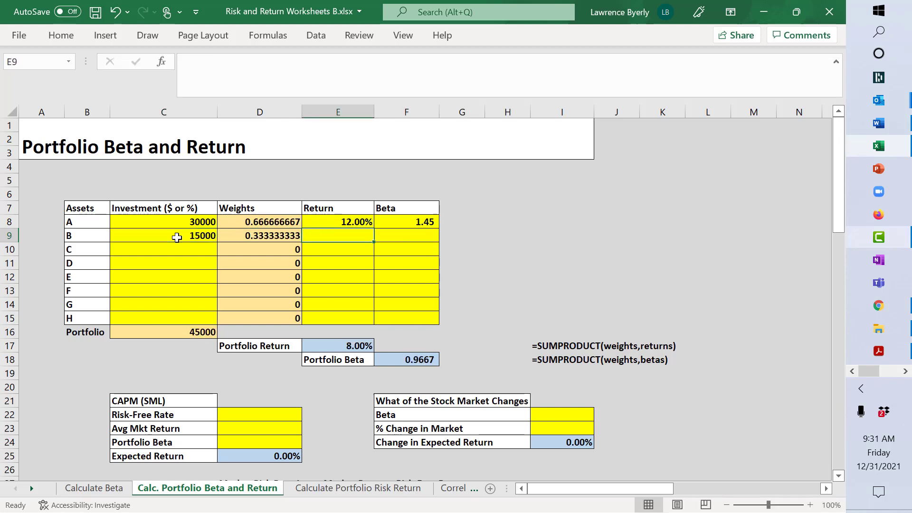
{"action": "type", "text": "10"}
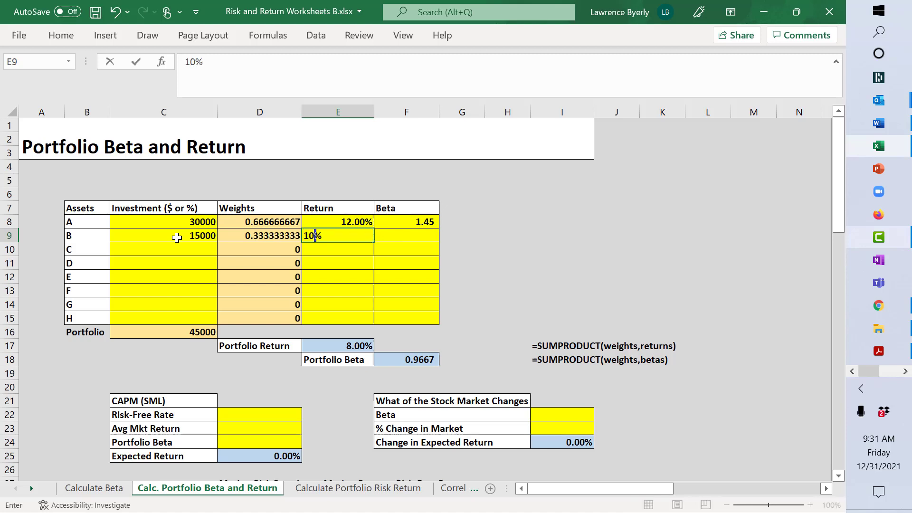
{"action": "key", "text": "Tab"}
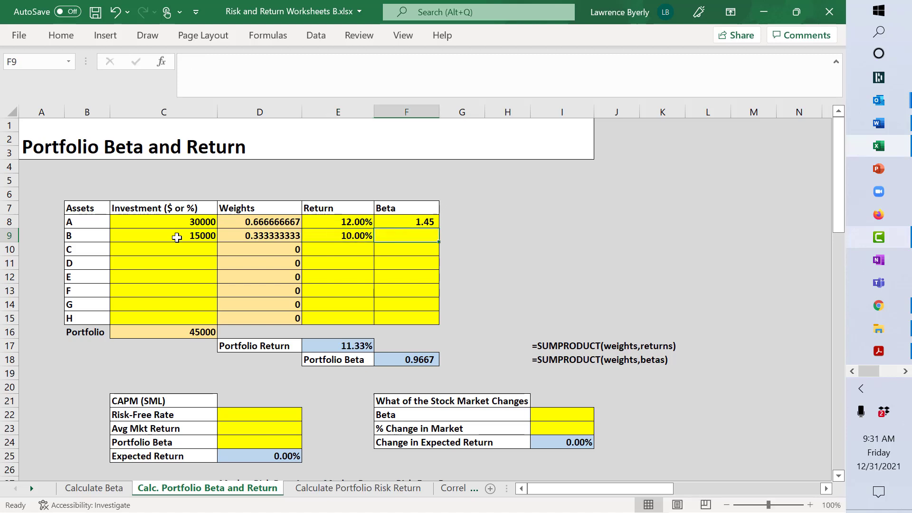
{"action": "type", "text": "1.15"}
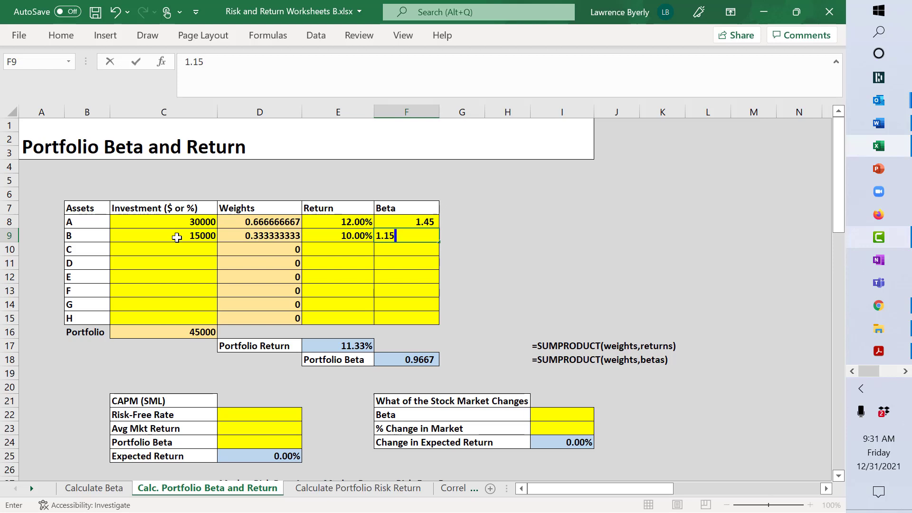
{"action": "key", "text": "Return"}
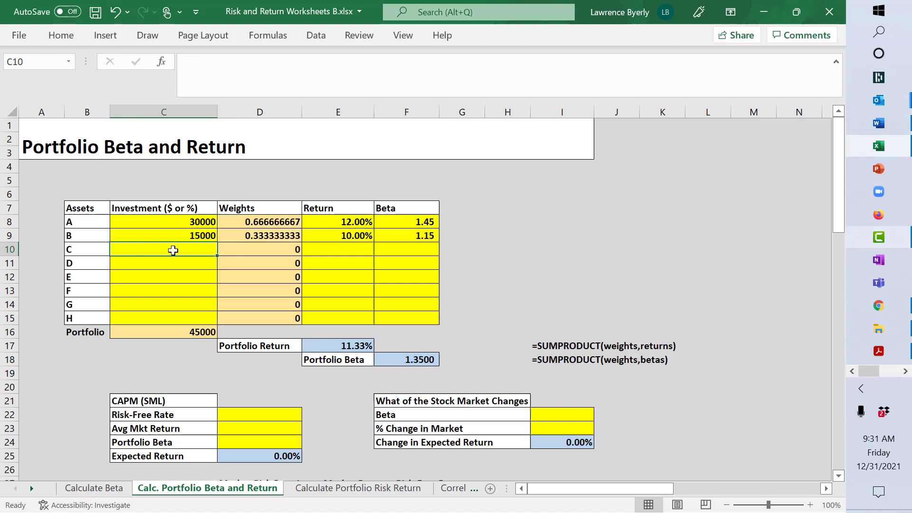
Step: Enter asset C's investment 10000, return 8% and beta 0.95 in row 10
{"action": "type", "text": "10000"}
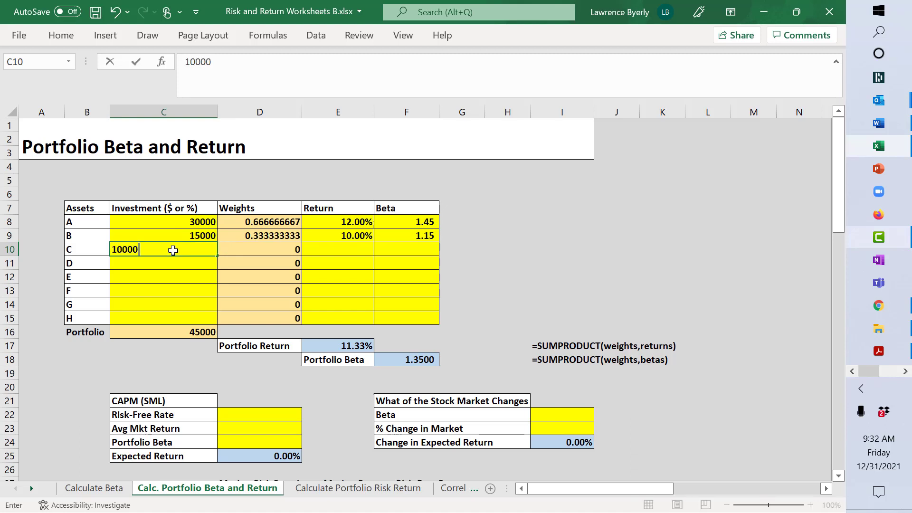
{"action": "key", "text": "Tab"}
{"action": "key", "text": "Tab"}
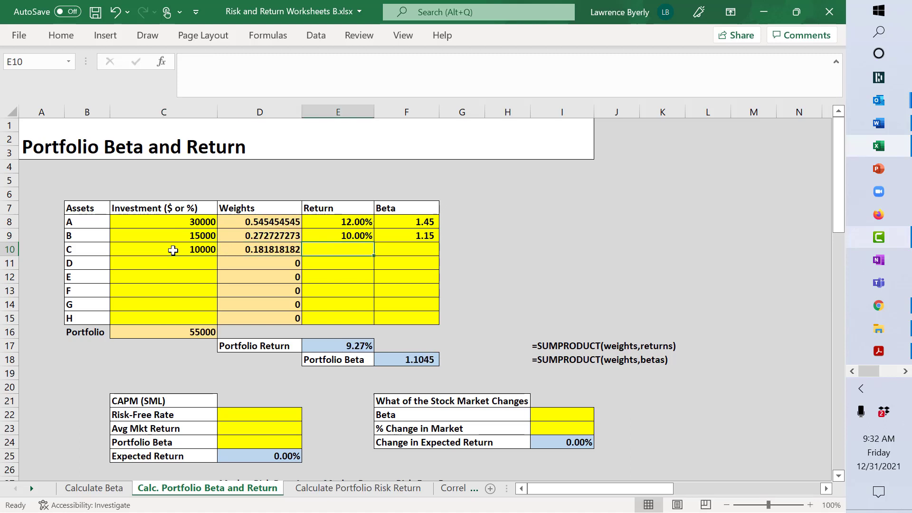
{"action": "type", "text": "8%"}
{"action": "key", "text": "Tab"}
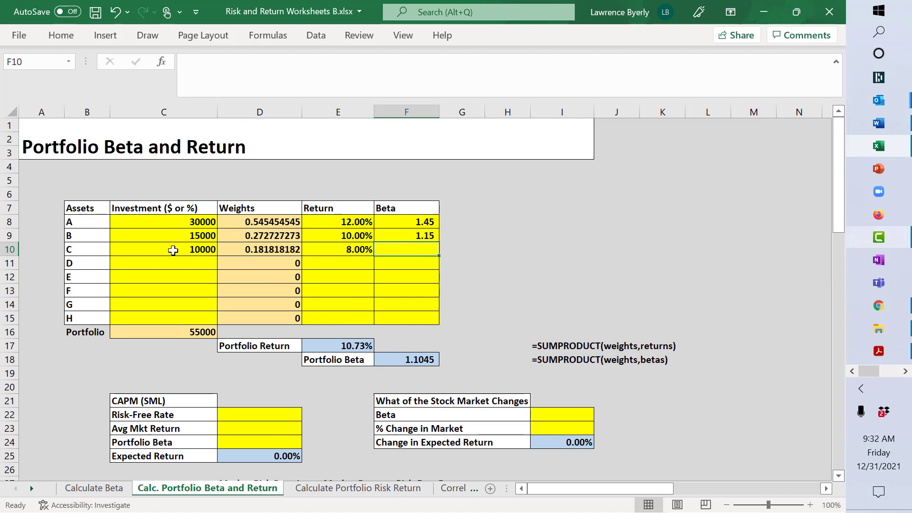
{"action": "type", "text": ".95"}
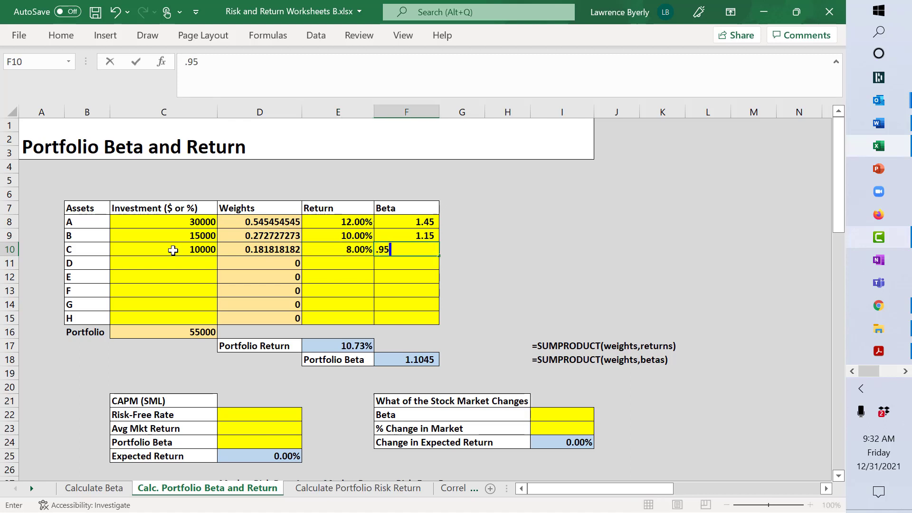
Step: Enter asset D's investment 40000, return 7% and beta 0.45 in row 11
{"action": "left_click", "coordinate": [192, 267]}
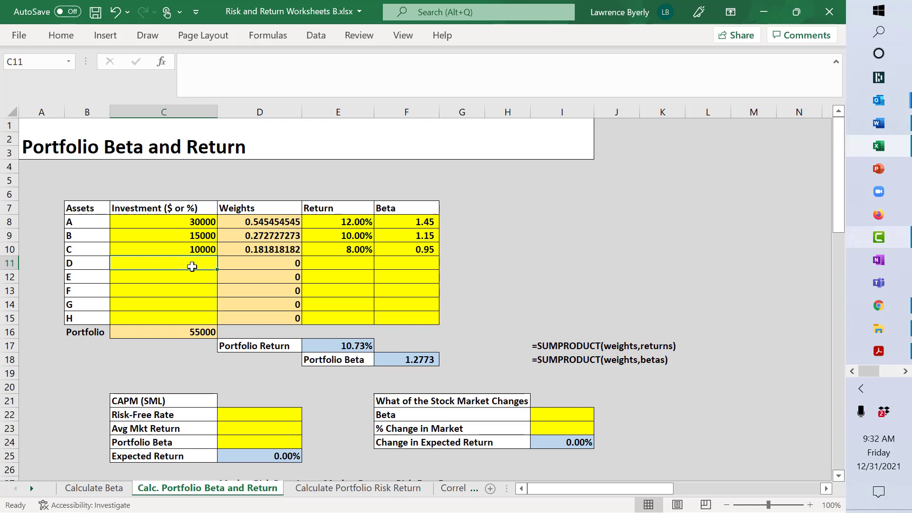
{"action": "type", "text": "40000"}
{"action": "key", "text": "Tab"}
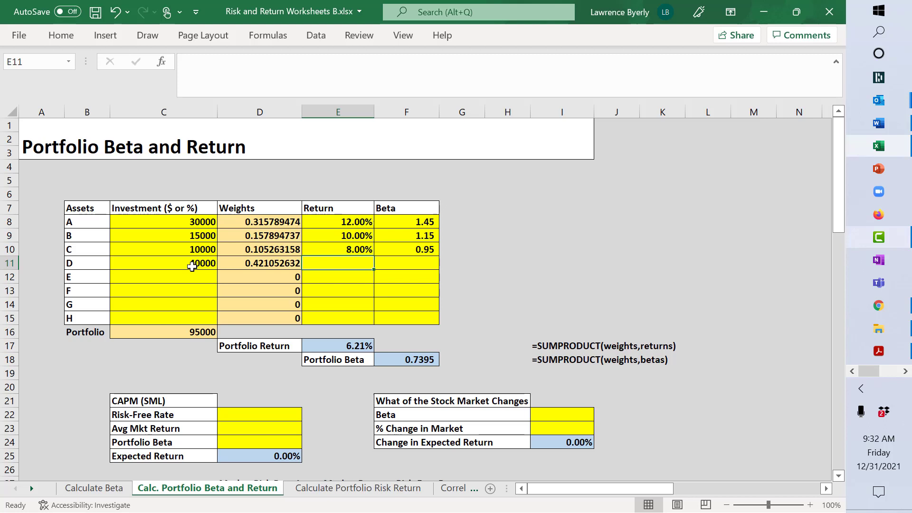
{"action": "type", "text": "7%"}
{"action": "key", "text": "Tab"}
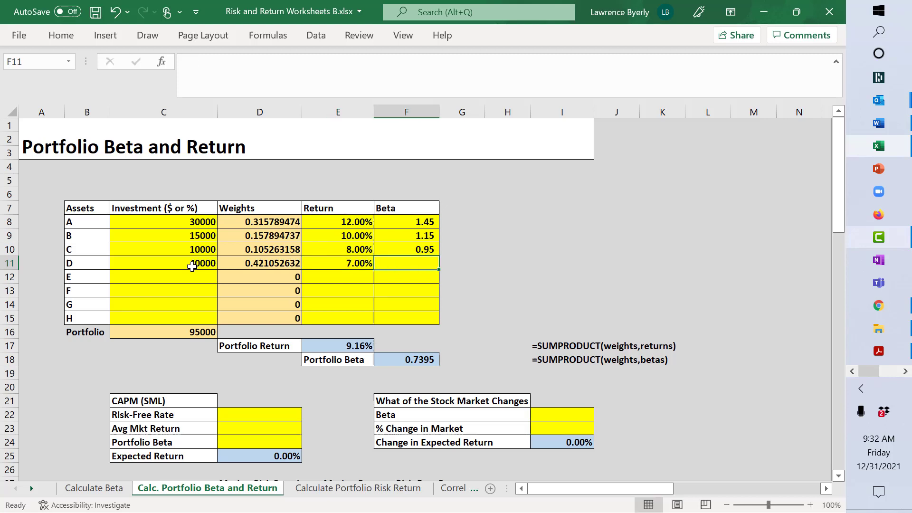
{"action": "type", "text": ".45"}
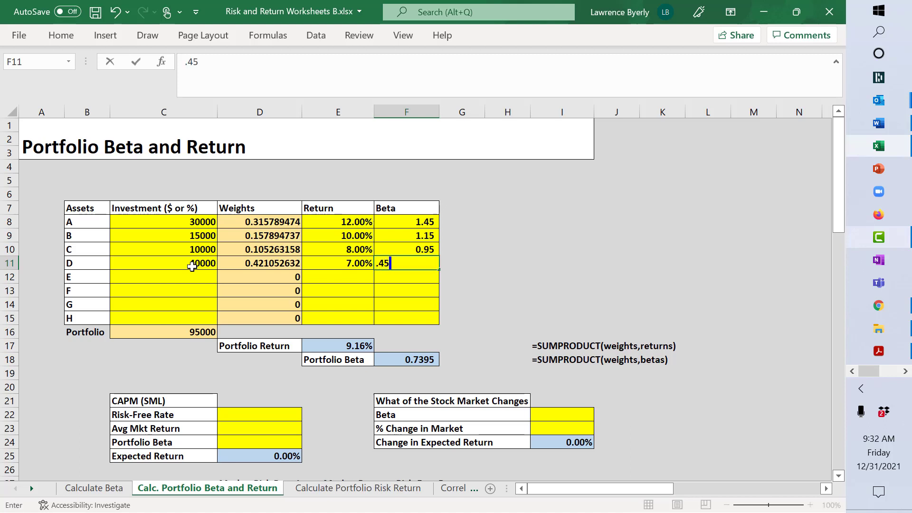
{"action": "key", "text": "Return"}
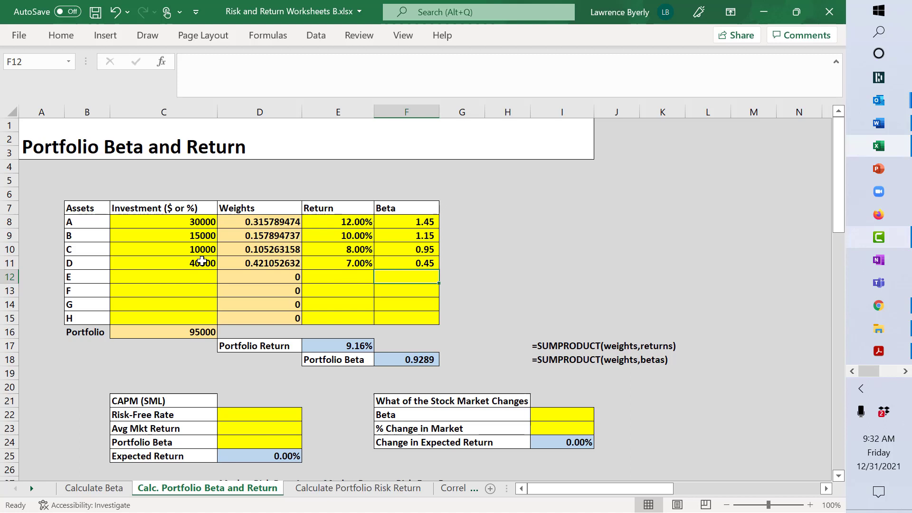
Step: Reduce the column D weights to three decimals, showing 0.316, 0.158, 0.105 and 0.421
{"action": "left_click", "coordinate": [270, 221]}
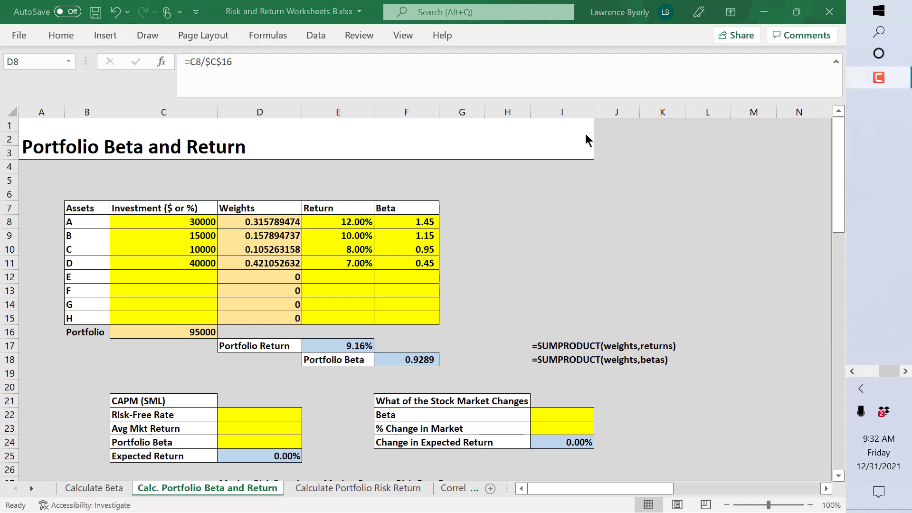
{"action": "left_click", "coordinate": [269, 225]}
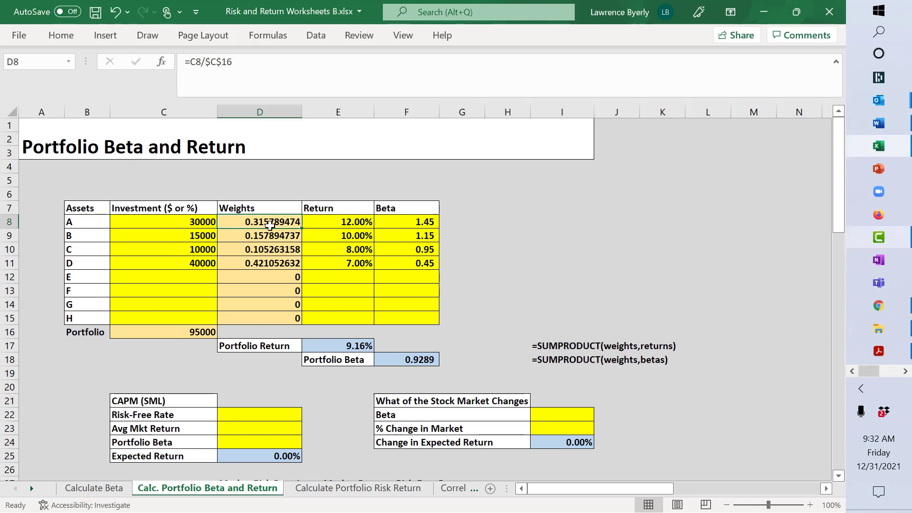
{"action": "key", "text": "shift+Down"}
{"action": "key", "text": "shift+Down"}
{"action": "key", "text": "shift+Down"}
{"action": "key", "text": "shift+Down"}
{"action": "key", "text": "shift+Down"}
{"action": "key", "text": "shift+Down"}
{"action": "key", "text": "shift+Down"}
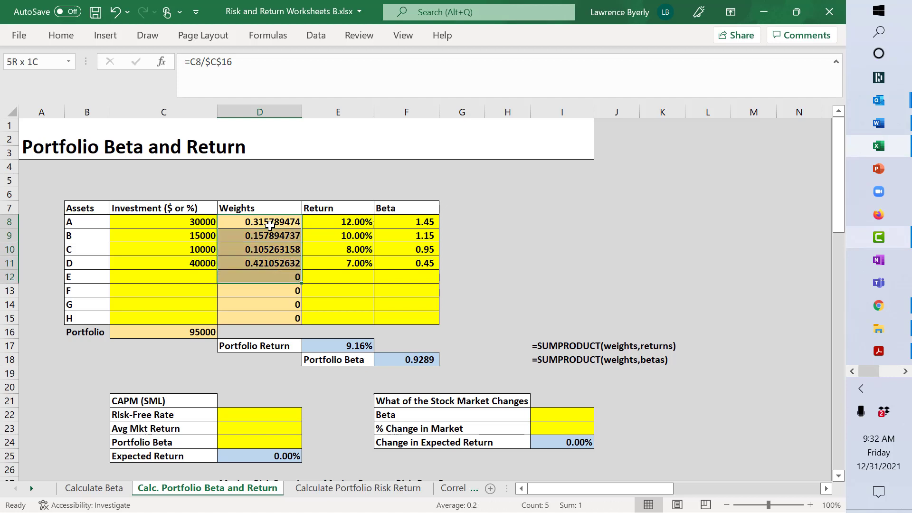
{"action": "right_click", "coordinate": [270, 225]}
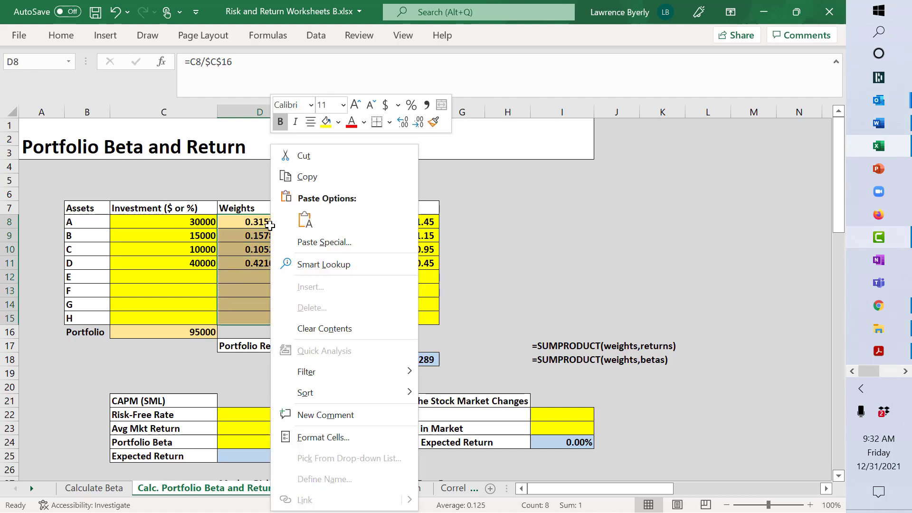
{"action": "left_click", "coordinate": [420, 124]}
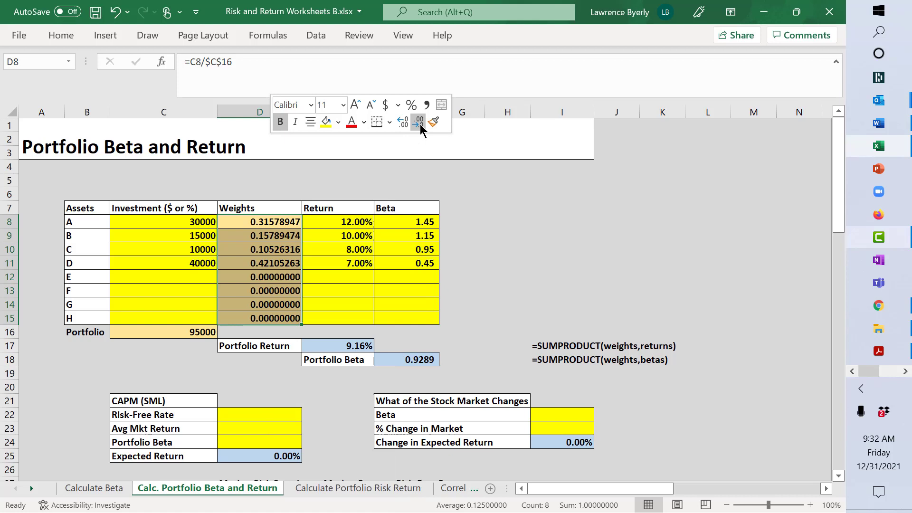
{"action": "left_click", "coordinate": [419, 123]}
{"action": "left_click", "coordinate": [419, 124]}
{"action": "left_click", "coordinate": [420, 124]}
{"action": "left_click", "coordinate": [420, 124]}
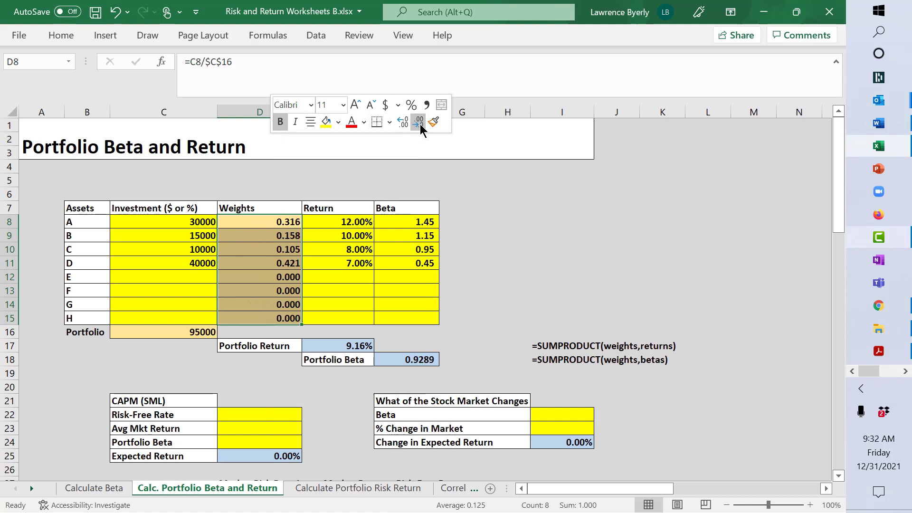
{"action": "left_click", "coordinate": [270, 291]}
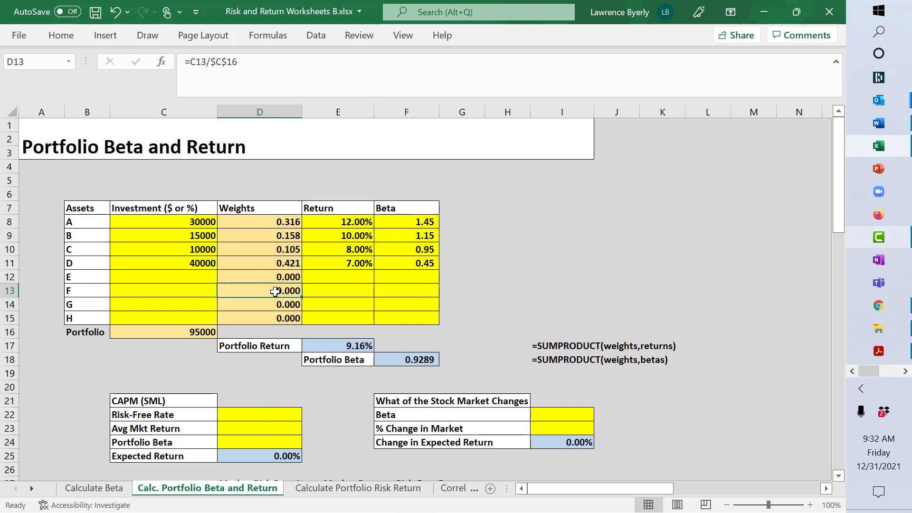
{"action": "left_click", "coordinate": [282, 221]}
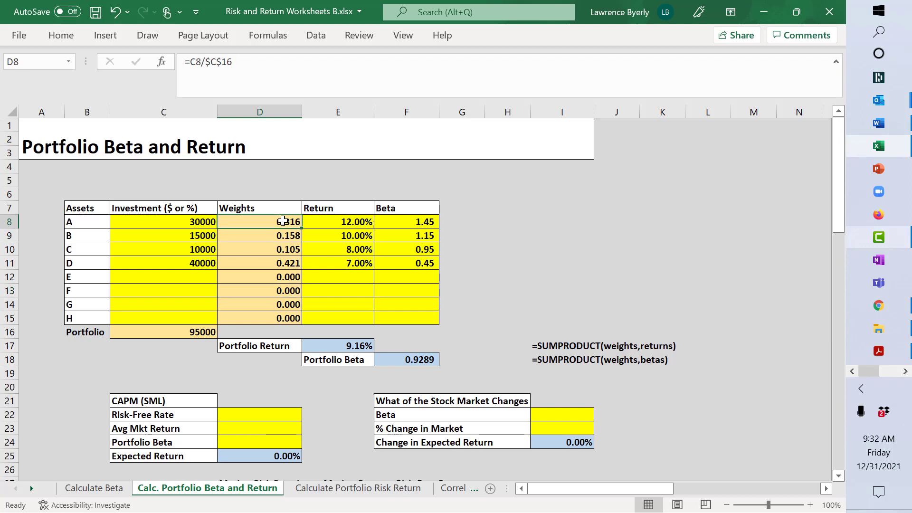
{"action": "left_click", "coordinate": [354, 224]}
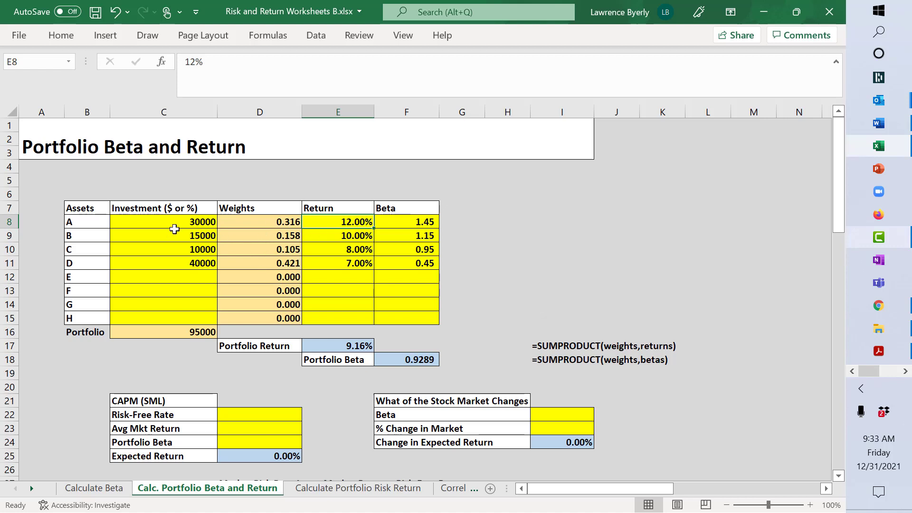
{"action": "left_click", "coordinate": [196, 335]}
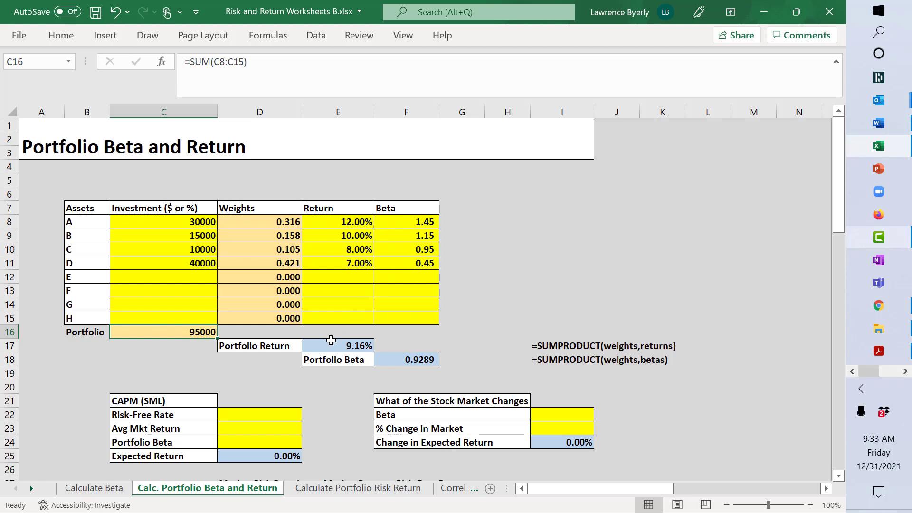
{"action": "left_click", "coordinate": [351, 346]}
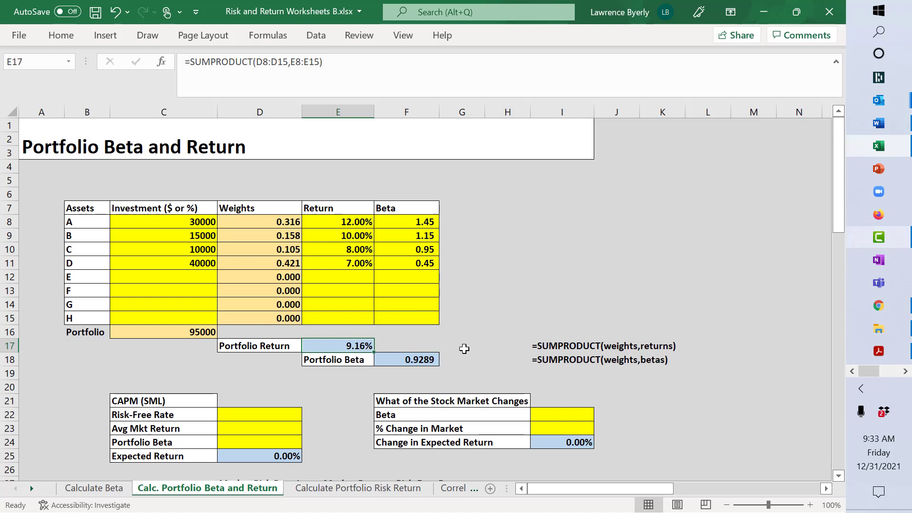
{"action": "left_click", "coordinate": [421, 360]}
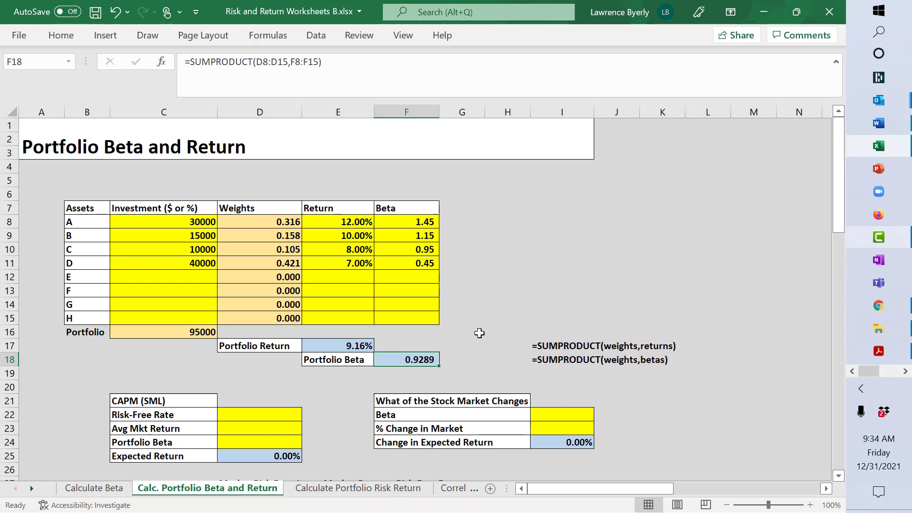
Step: Clear D22 and apply percentage format to the Risk-Free Rate and Avg Mkt Return cells D22:D23
{"action": "left_click", "coordinate": [280, 417]}
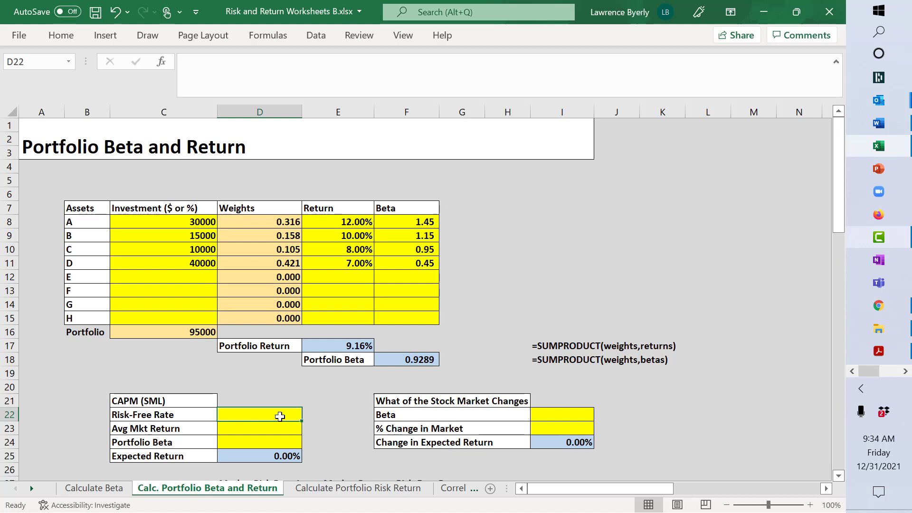
{"action": "type", "text": "2"}
{"action": "key", "text": "Return"}
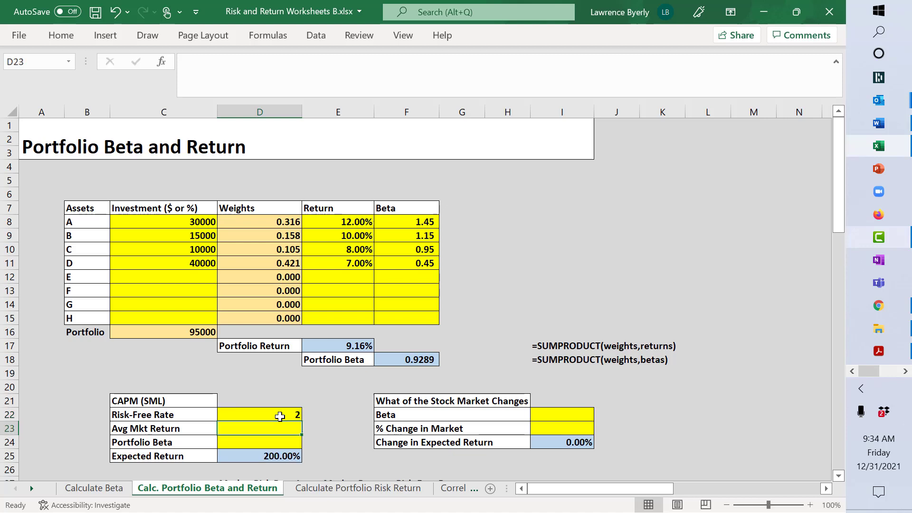
{"action": "left_click", "coordinate": [279, 416]}
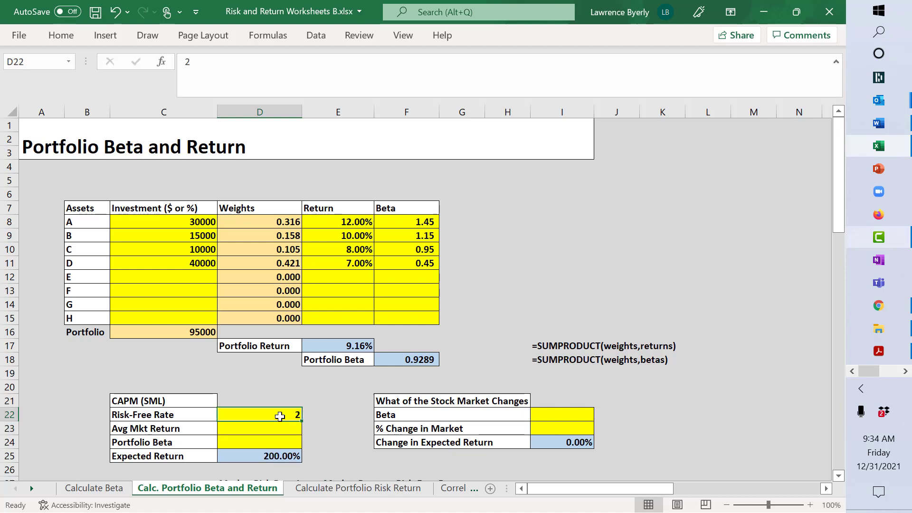
{"action": "key", "text": "Delete"}
{"action": "left_click_drag", "start_coordinate": [280, 416], "coordinate": [279, 429]}
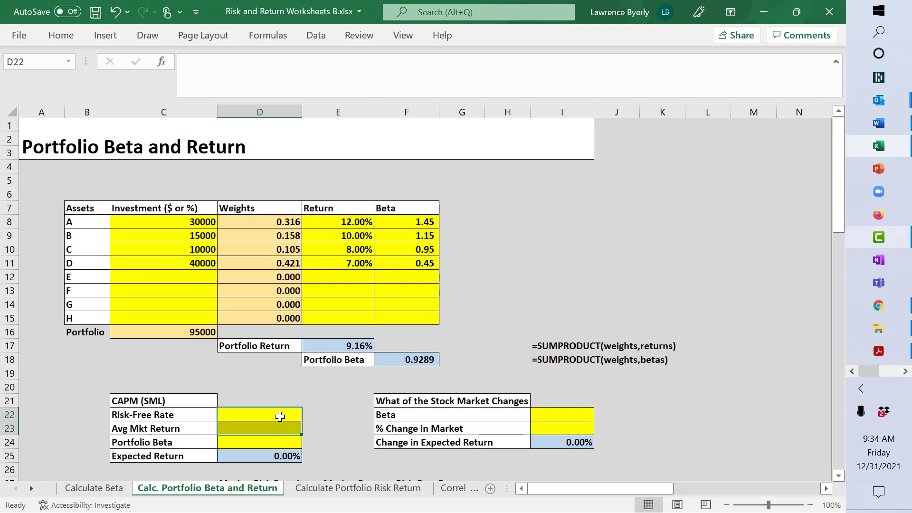
{"action": "right_click", "coordinate": [280, 416]}
{"action": "left_click", "coordinate": [420, 439]}
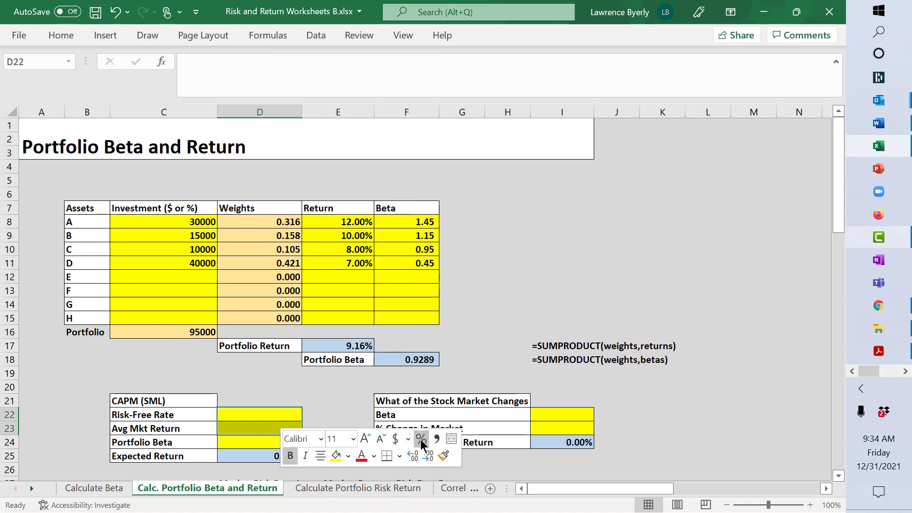
{"action": "left_click", "coordinate": [283, 415]}
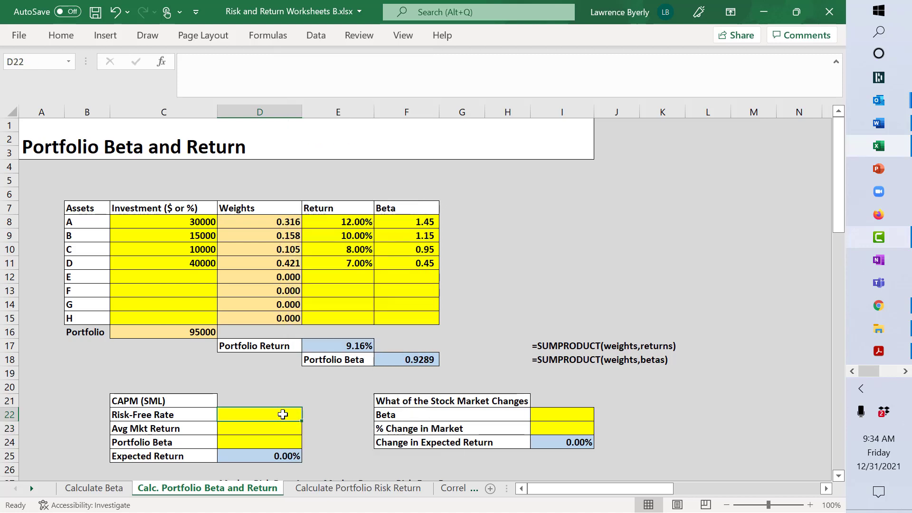
Step: Enter 2 in D22, 10 in D23 and .9289 in D24 so Expected Return shows 9.43%
{"action": "type", "text": "2"}
{"action": "key", "text": "Return"}
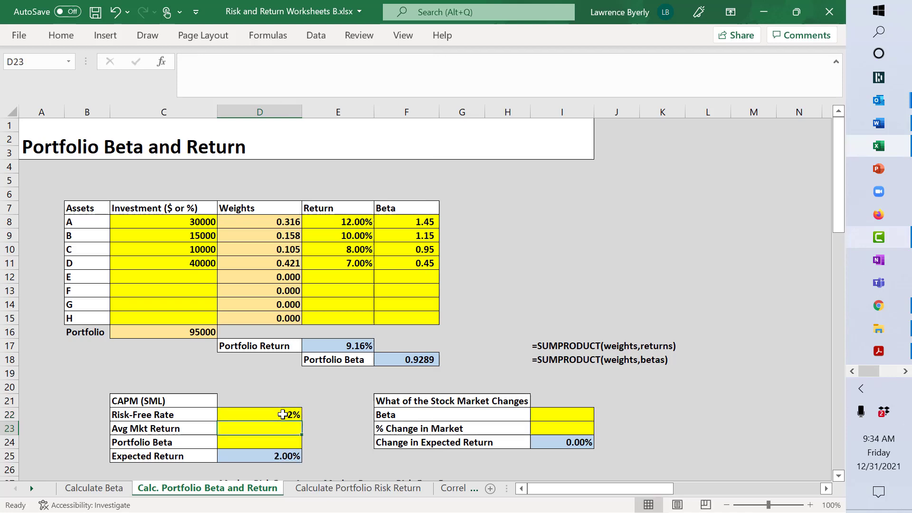
{"action": "type", "text": "10"}
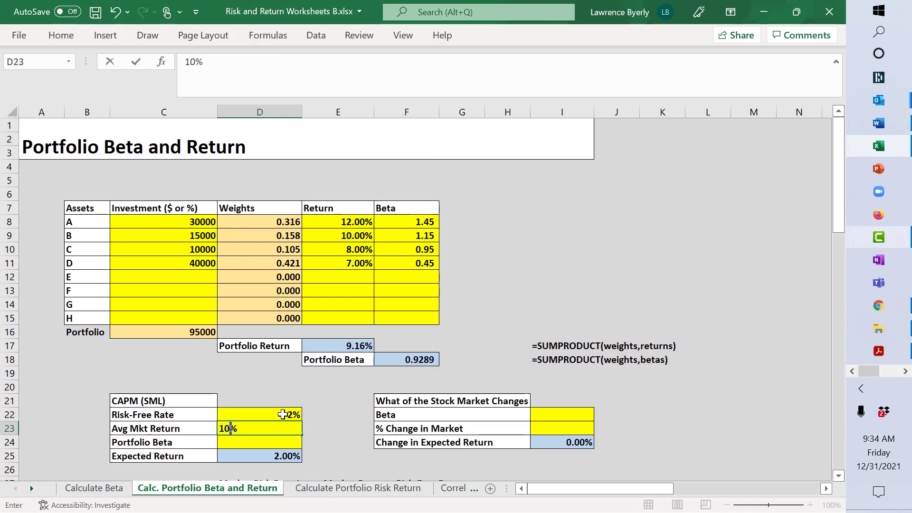
{"action": "key", "text": "Return"}
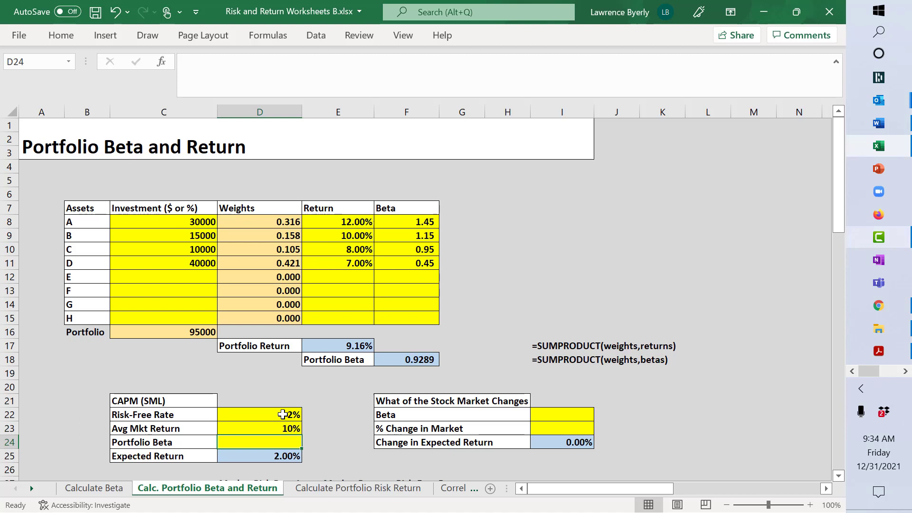
{"action": "type", "text": "."}
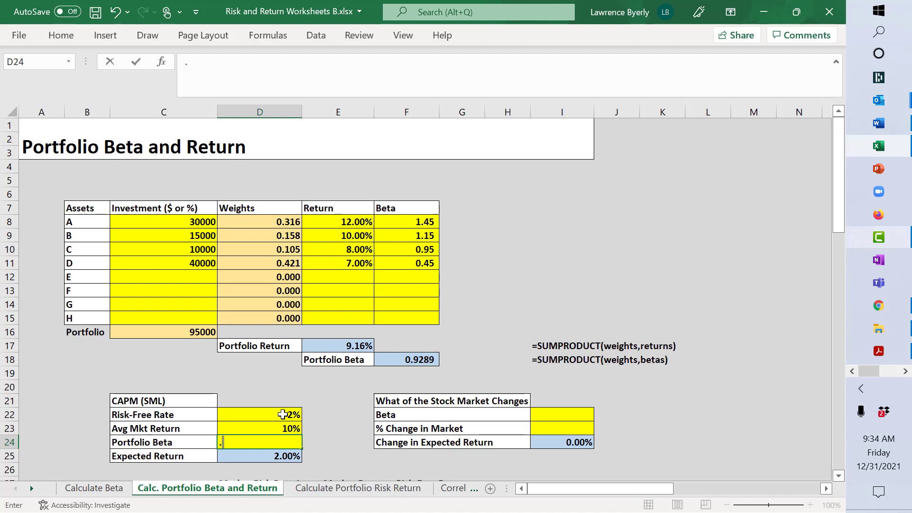
{"action": "type", "text": "9289"}
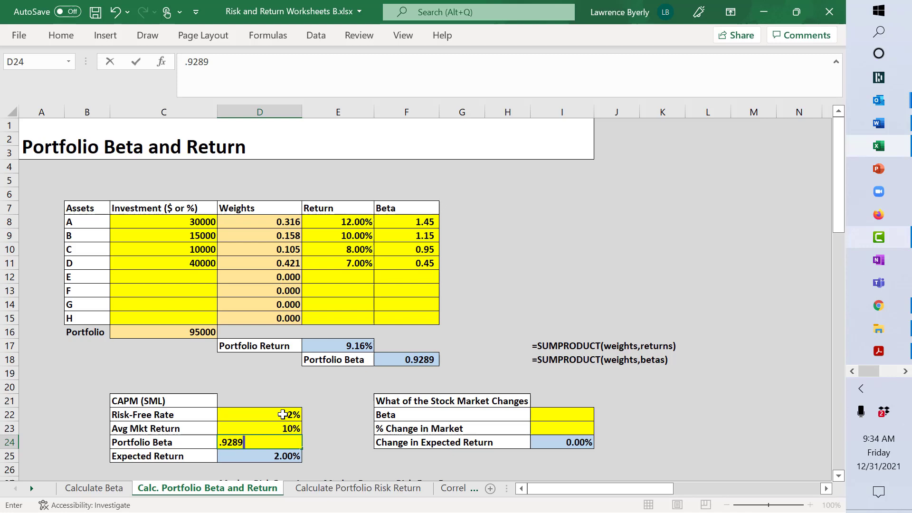
{"action": "key", "text": "ctrl+Return"}
{"action": "key", "text": "Down"}
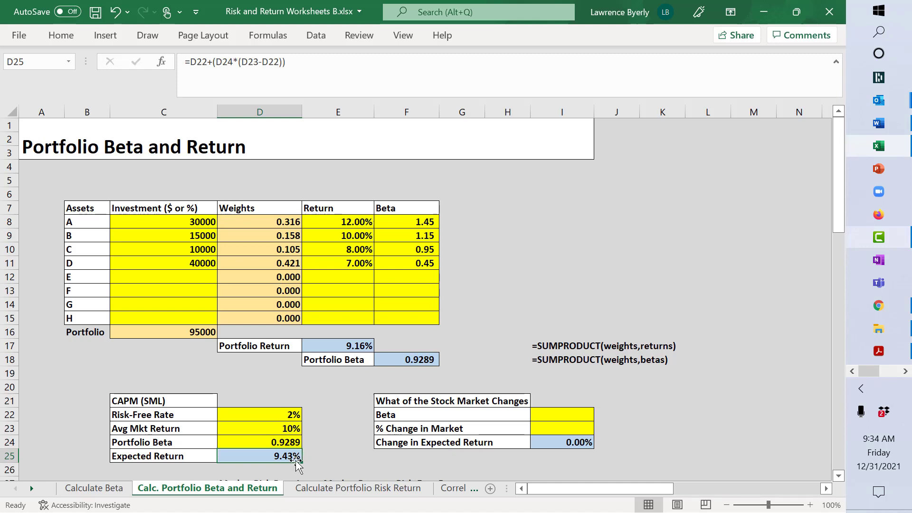
{"action": "left_click", "coordinate": [354, 340]}
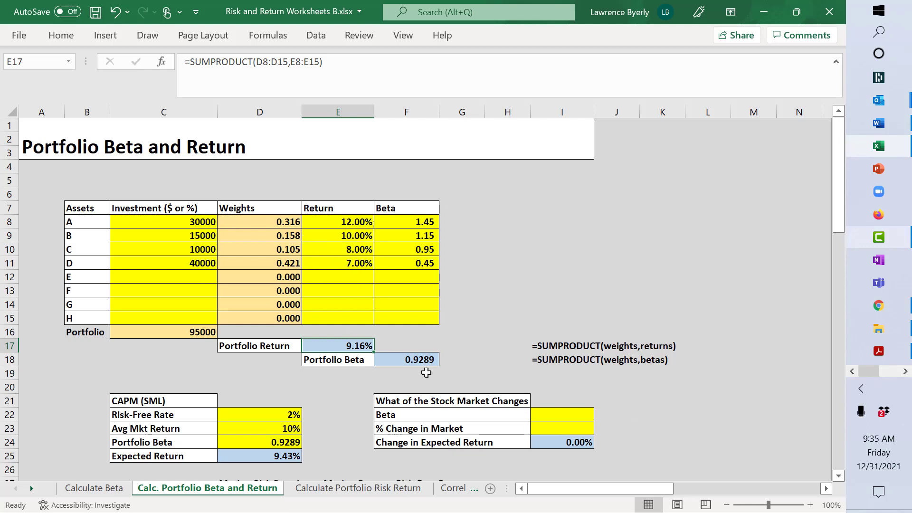
{"action": "left_click", "coordinate": [293, 221]}
{"action": "key", "text": "Down"}
{"action": "key", "text": "Down"}
{"action": "key", "text": "Down"}
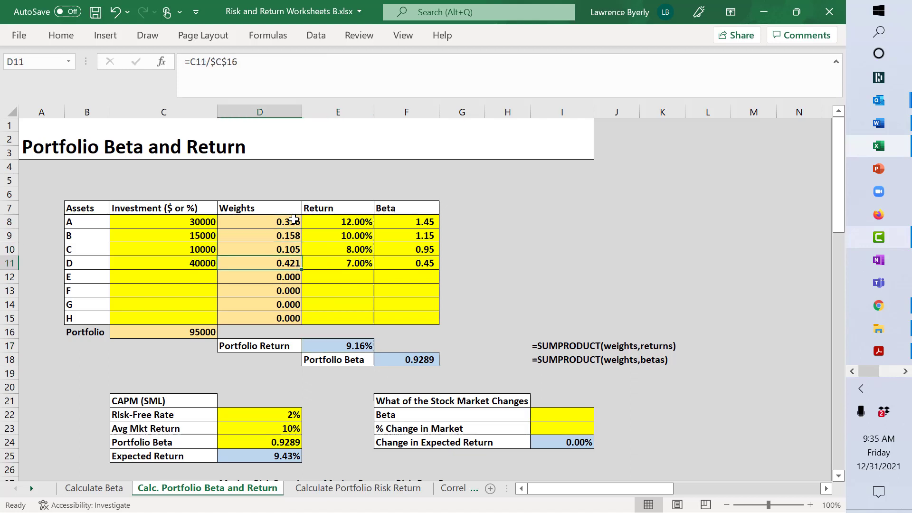
{"action": "key", "text": "Up"}
{"action": "key", "text": "Up"}
{"action": "key", "text": "Up"}
{"action": "key", "text": "Down"}
{"action": "key", "text": "Down"}
{"action": "key", "text": "Down"}
{"action": "key", "text": "Down"}
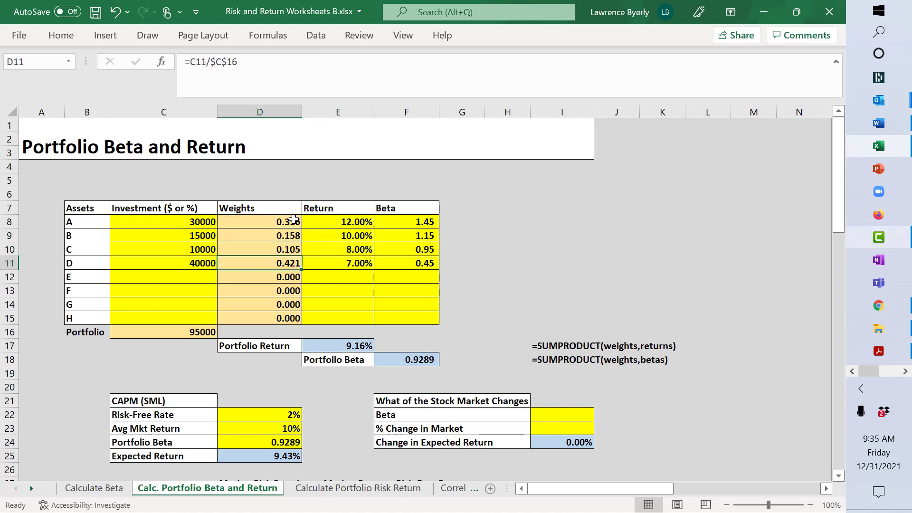
{"action": "key", "text": "Right"}
{"action": "key", "text": "Right"}
{"action": "key", "text": "Right"}
{"action": "key", "text": "Right"}
{"action": "key", "text": "Right"}
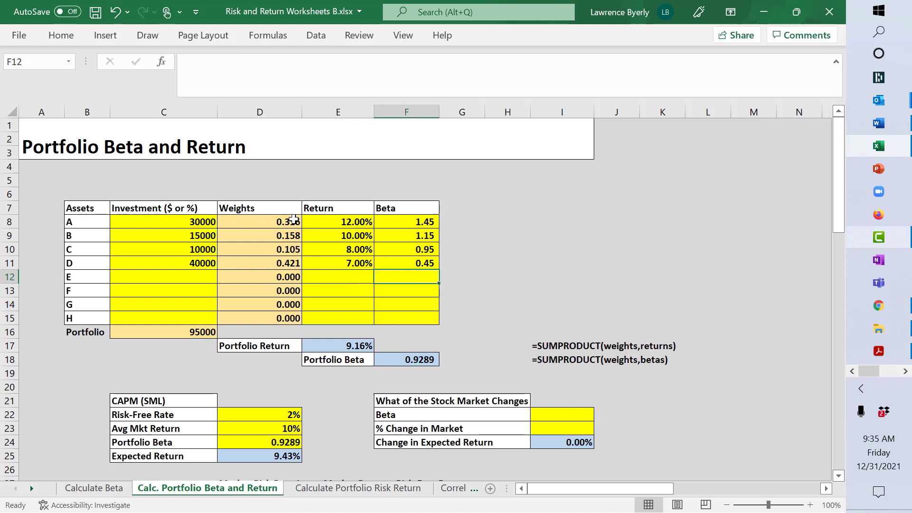